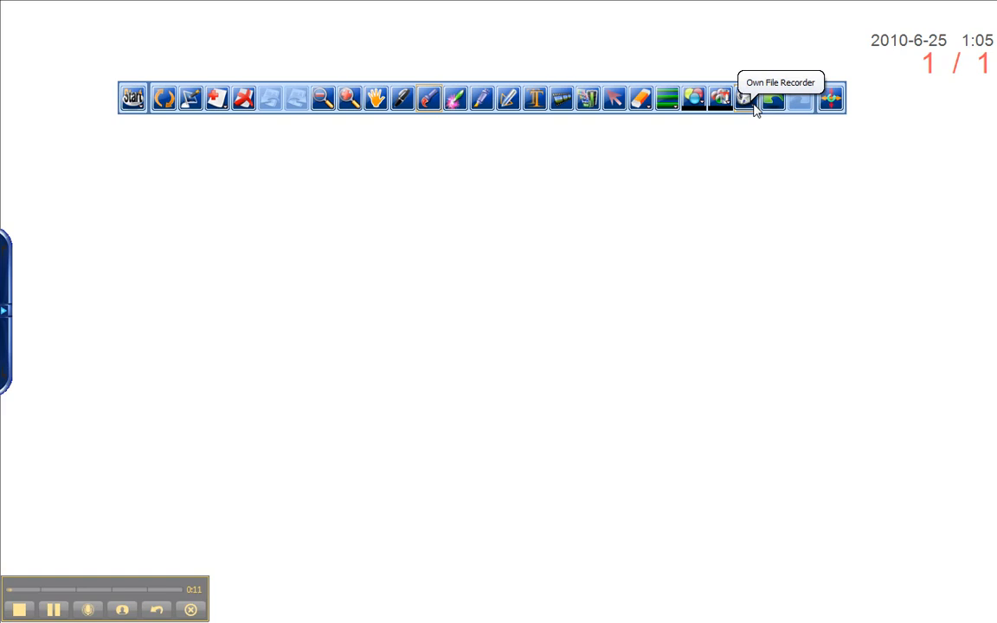
Start a new recording with the file recorder and handwrite "hello there" across the upper part of the page.
{"action": "left_click", "coordinate": [749, 102]}
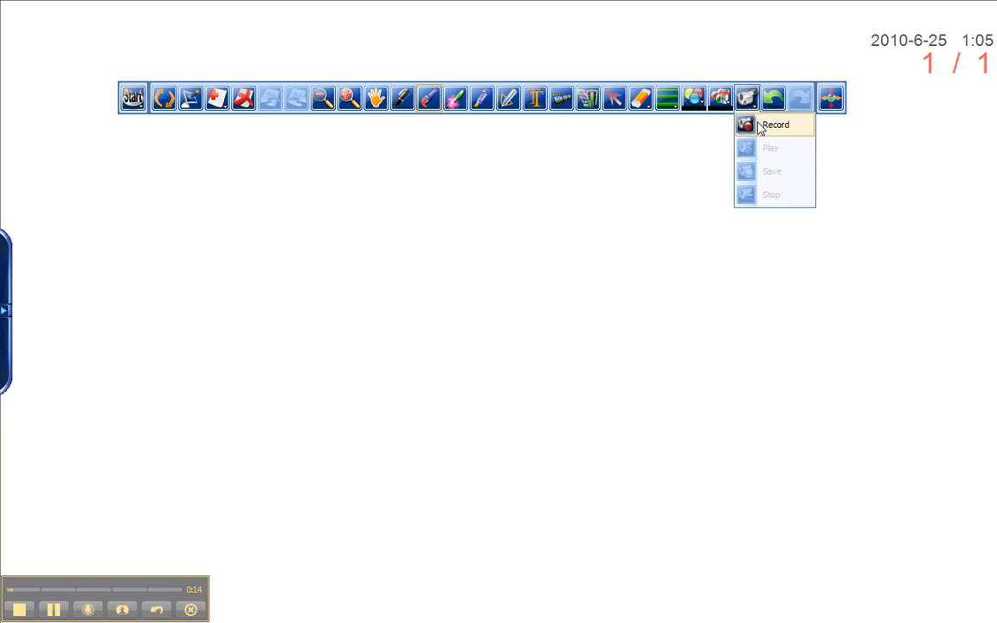
{"action": "left_click", "coordinate": [763, 127]}
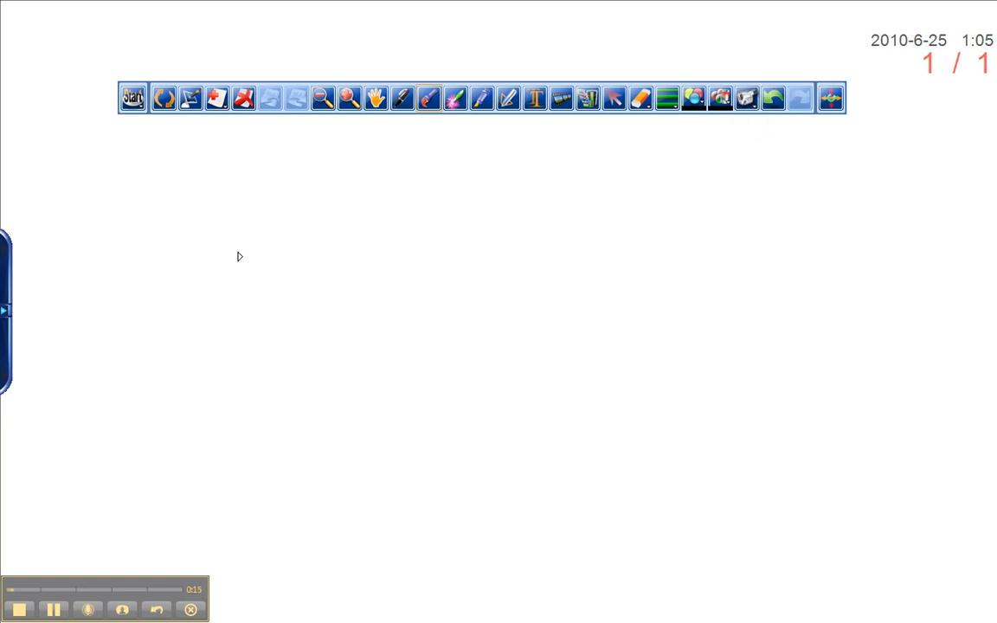
{"action": "mouse_move", "coordinate": [252, 186]}
{"action": "left_mouse_down"}
{"action": "mouse_move", "coordinate": [262, 258]}
{"action": "mouse_move", "coordinate": [306, 247]}
{"action": "left_mouse_up"}
{"action": "mouse_move", "coordinate": [333, 185]}
{"action": "left_mouse_down"}
{"action": "mouse_move", "coordinate": [330, 255]}
{"action": "mouse_move", "coordinate": [349, 253]}
{"action": "mouse_move", "coordinate": [374, 225]}
{"action": "left_mouse_up"}
{"action": "mouse_move", "coordinate": [483, 194]}
{"action": "left_mouse_down"}
{"action": "mouse_move", "coordinate": [464, 227]}
{"action": "mouse_move", "coordinate": [561, 229]}
{"action": "mouse_move", "coordinate": [609, 245]}
{"action": "left_mouse_up"}
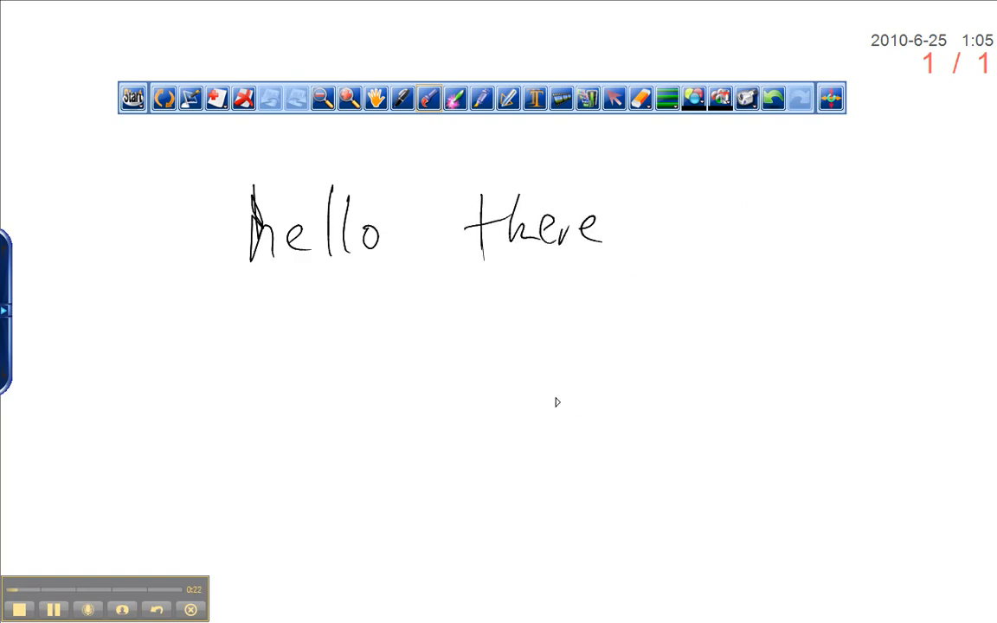
Draw a small house below the text, linked by curved lines to a utility pole and a large cloud.
{"action": "mouse_move", "coordinate": [518, 421]}
{"action": "left_mouse_down"}
{"action": "mouse_move", "coordinate": [568, 396]}
{"action": "mouse_move", "coordinate": [523, 422]}
{"action": "mouse_move", "coordinate": [513, 474]}
{"action": "left_mouse_up"}
{"action": "mouse_move", "coordinate": [571, 426]}
{"action": "left_mouse_down"}
{"action": "mouse_move", "coordinate": [558, 475]}
{"action": "mouse_move", "coordinate": [513, 474]}
{"action": "left_mouse_up"}
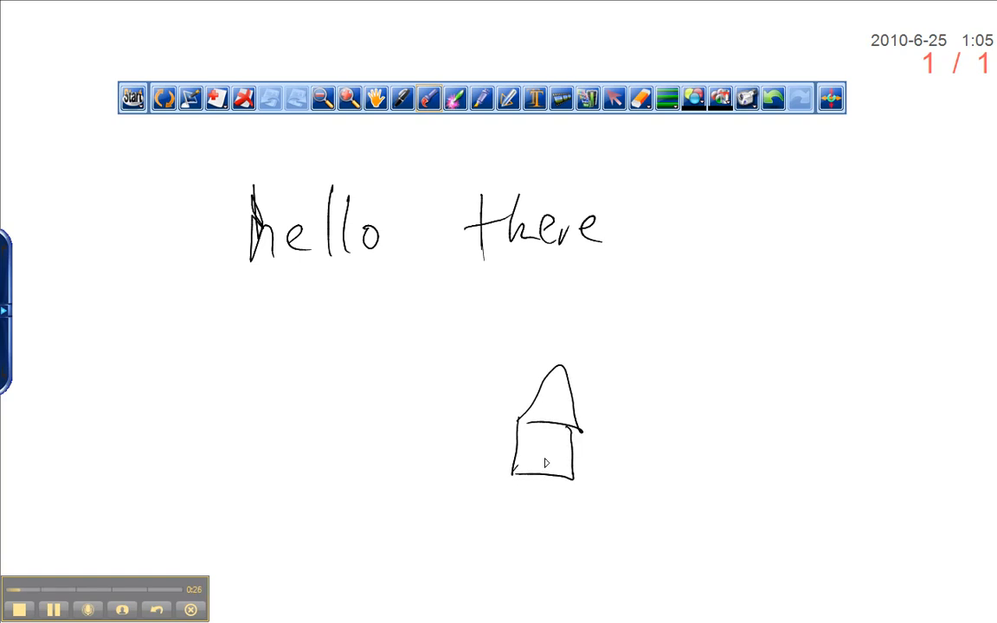
{"action": "mouse_move", "coordinate": [554, 433]}
{"action": "left_mouse_down"}
{"action": "mouse_move", "coordinate": [555, 453]}
{"action": "mouse_move", "coordinate": [680, 397]}
{"action": "left_mouse_up"}
{"action": "left_click_drag", "start_coordinate": [698, 340], "coordinate": [679, 461]}
{"action": "left_click_drag", "start_coordinate": [672, 374], "coordinate": [736, 365]}
{"action": "left_click_drag", "start_coordinate": [669, 397], "coordinate": [783, 383]}
{"action": "mouse_move", "coordinate": [840, 320]}
{"action": "left_mouse_down"}
{"action": "mouse_move", "coordinate": [831, 360]}
{"action": "mouse_move", "coordinate": [959, 390]}
{"action": "mouse_move", "coordinate": [840, 301]}
{"action": "left_mouse_up"}
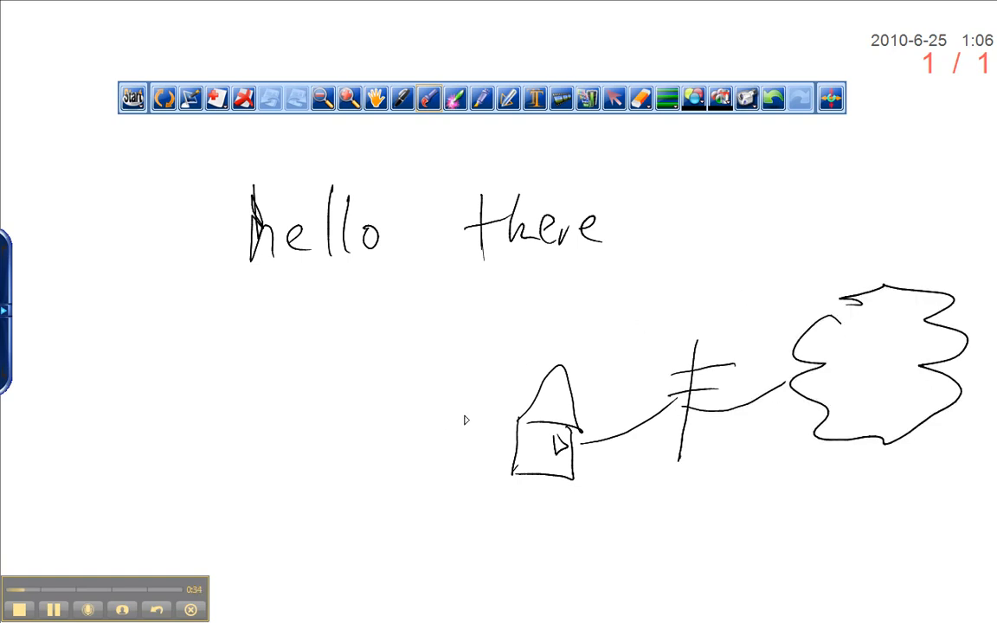
Draw two lines fanning out from the house, with two connected boxes and wireless signal arcs between them.
{"action": "left_click_drag", "start_coordinate": [521, 407], "coordinate": [364, 342]}
{"action": "left_click_drag", "start_coordinate": [513, 474], "coordinate": [305, 520]}
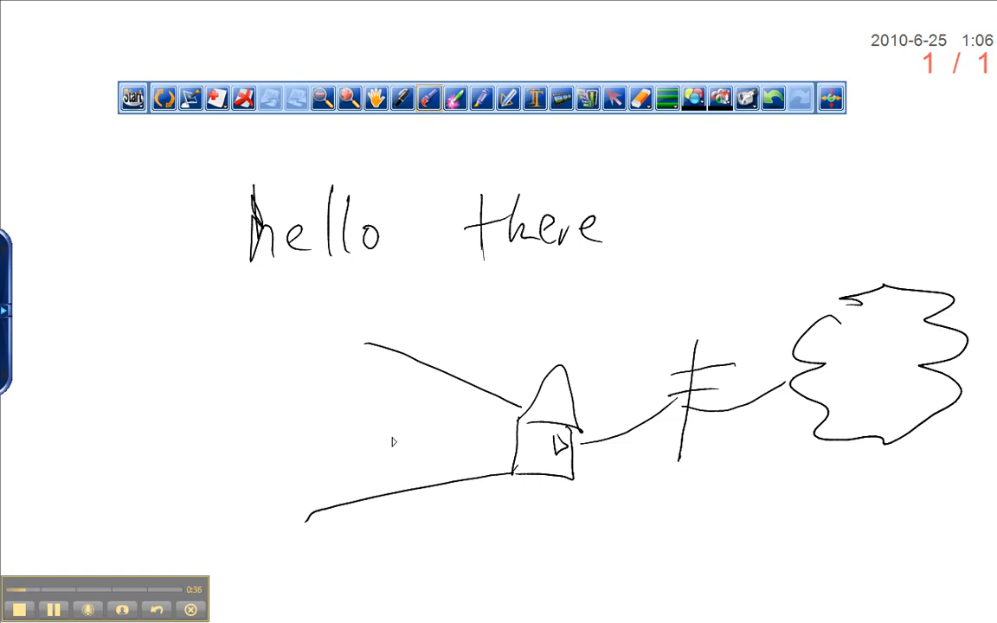
{"action": "mouse_move", "coordinate": [447, 417]}
{"action": "left_mouse_down"}
{"action": "mouse_move", "coordinate": [440, 437]}
{"action": "mouse_move", "coordinate": [446, 419]}
{"action": "mouse_move", "coordinate": [411, 426]}
{"action": "mouse_move", "coordinate": [411, 438]}
{"action": "mouse_move", "coordinate": [378, 420]}
{"action": "mouse_move", "coordinate": [380, 389]}
{"action": "mouse_move", "coordinate": [328, 400]}
{"action": "left_mouse_up"}
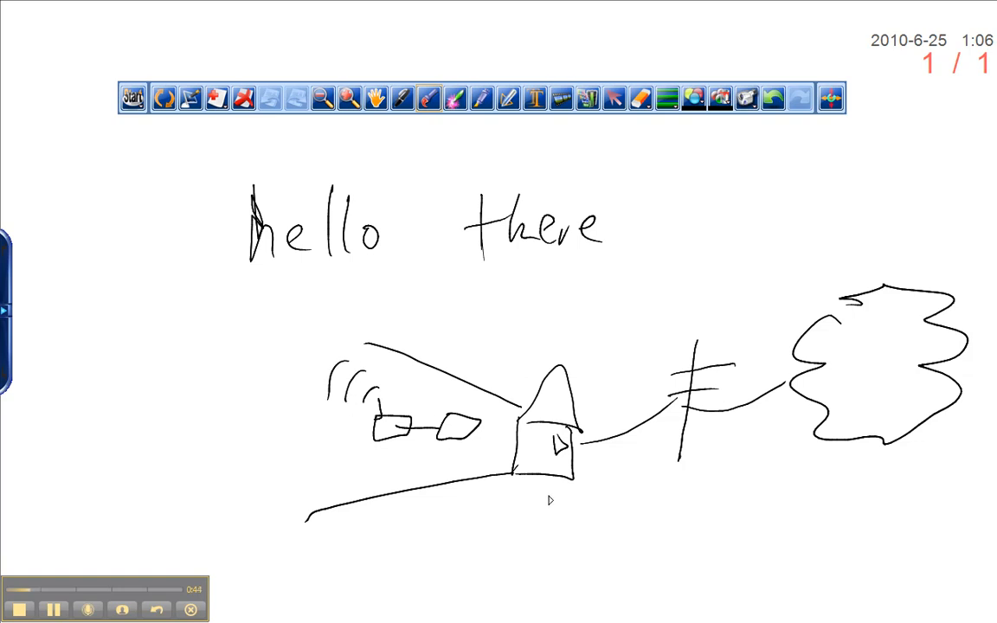
Add circled numbers: 1 under the house, 2 under the pole, 3 under the cloud and 4 under the boxes.
{"action": "mouse_move", "coordinate": [561, 485]}
{"action": "left_mouse_down"}
{"action": "mouse_move", "coordinate": [554, 519]}
{"action": "mouse_move", "coordinate": [565, 482]}
{"action": "left_mouse_up"}
{"action": "mouse_move", "coordinate": [667, 492]}
{"action": "left_mouse_down"}
{"action": "mouse_move", "coordinate": [696, 502]}
{"action": "mouse_move", "coordinate": [685, 482]}
{"action": "left_mouse_up"}
{"action": "mouse_move", "coordinate": [814, 459]}
{"action": "left_mouse_down"}
{"action": "mouse_move", "coordinate": [818, 502]}
{"action": "mouse_move", "coordinate": [829, 448]}
{"action": "left_mouse_up"}
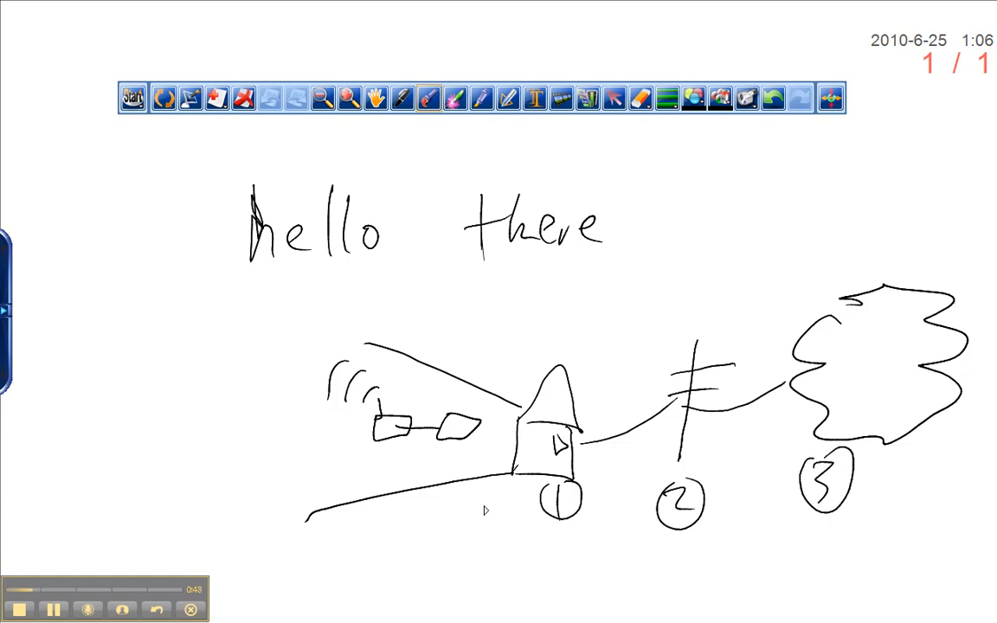
{"action": "left_click_drag", "start_coordinate": [403, 497], "coordinate": [426, 517]}
{"action": "left_click_drag", "start_coordinate": [417, 501], "coordinate": [415, 538]}
{"action": "left_click_drag", "start_coordinate": [407, 490], "coordinate": [408, 491]}
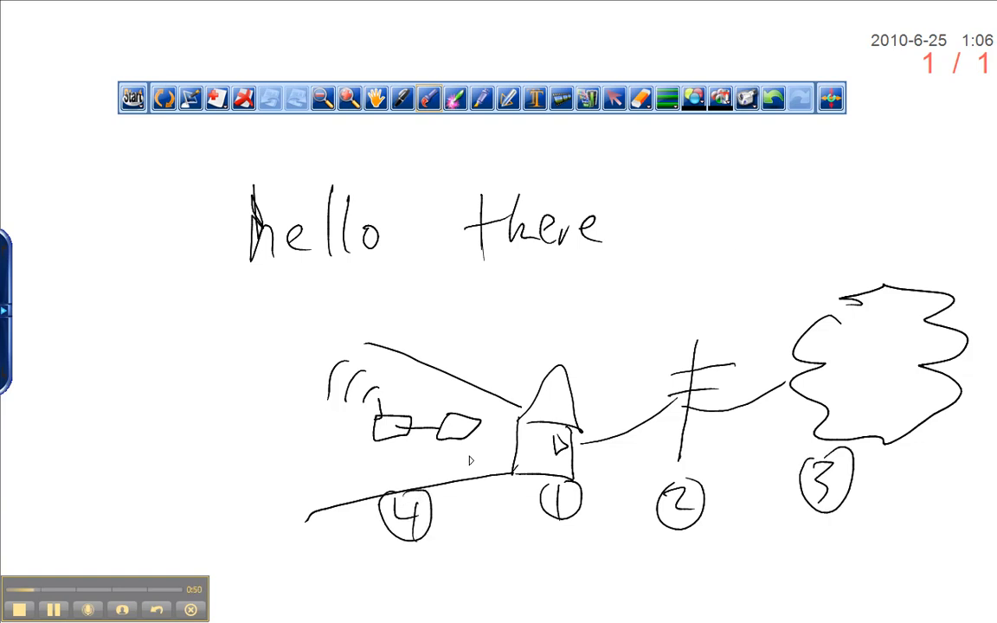
Stop the recording of the drawing and play it back.
{"action": "left_click", "coordinate": [748, 101]}
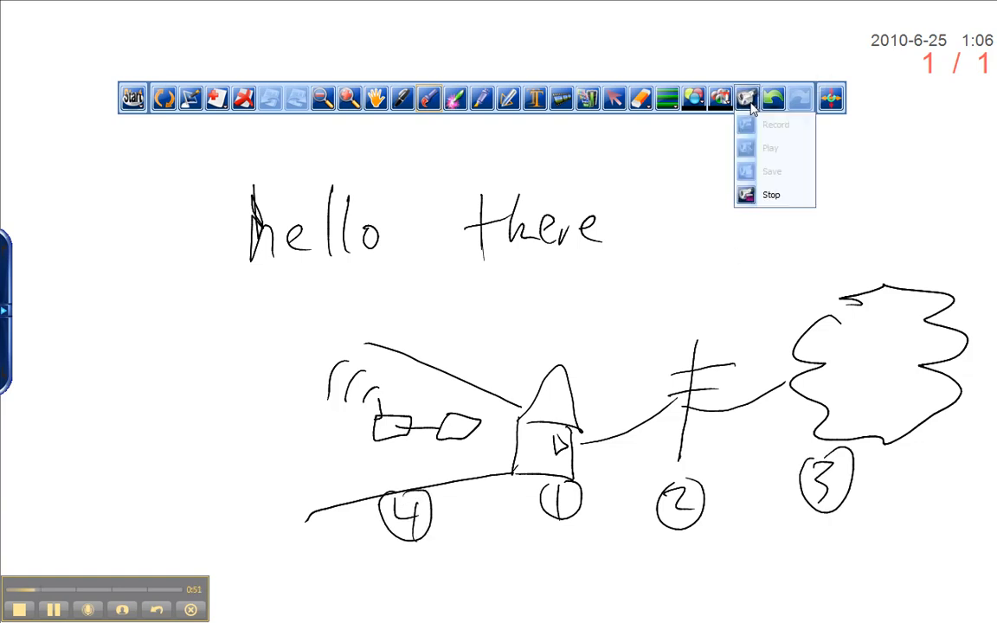
{"action": "left_click", "coordinate": [765, 194]}
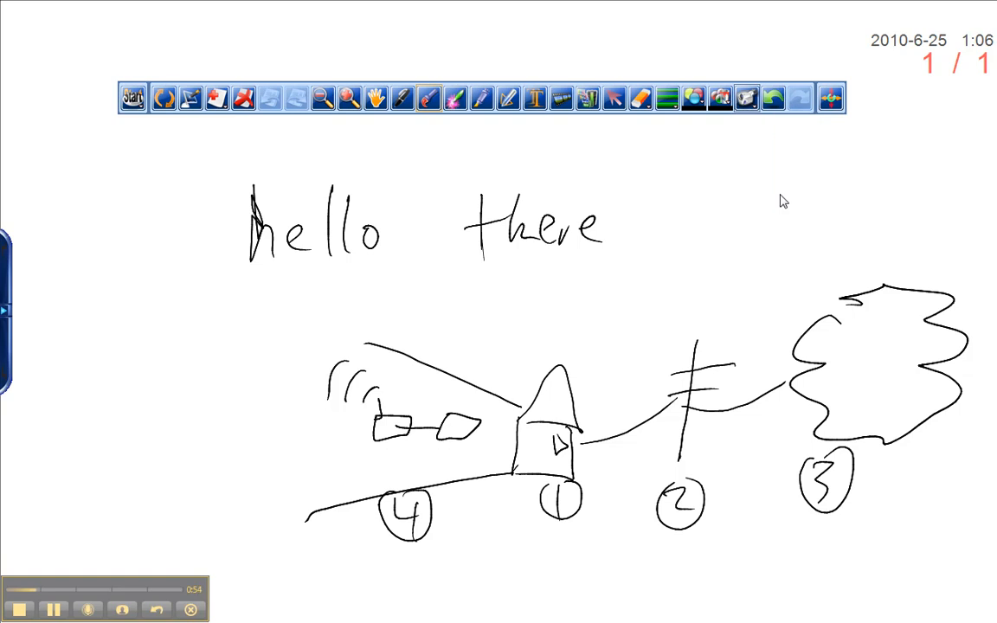
{"action": "left_click", "coordinate": [749, 101]}
{"action": "left_click", "coordinate": [770, 148]}
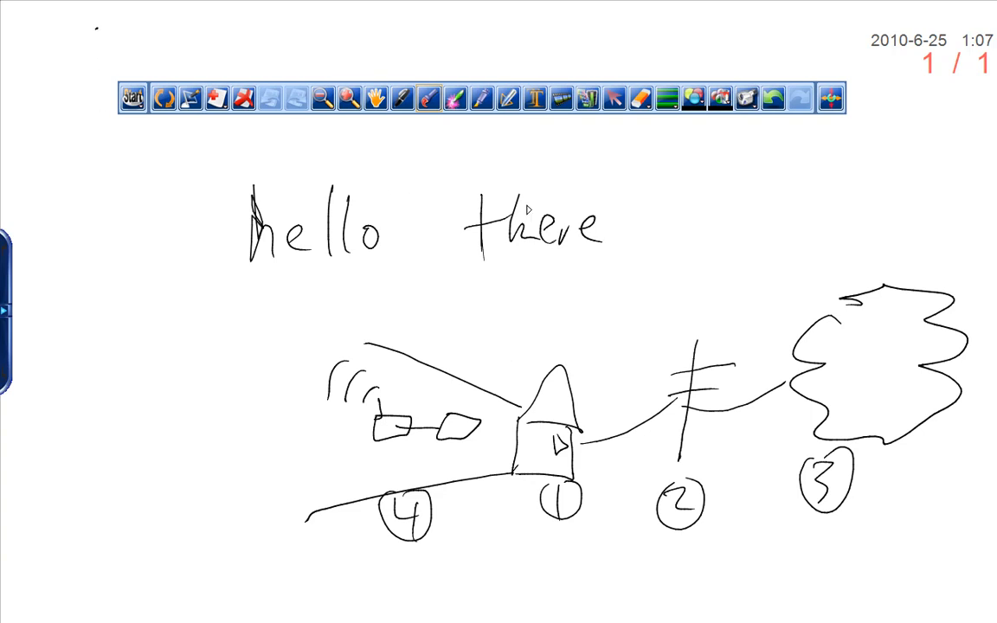
Start saving the page as a new file and choose the Qomo_Craven_recordings folder on the Desktop as its location.
{"action": "left_click", "coordinate": [132, 97]}
{"action": "left_click", "coordinate": [152, 171]}
{"action": "left_click", "coordinate": [132, 97]}
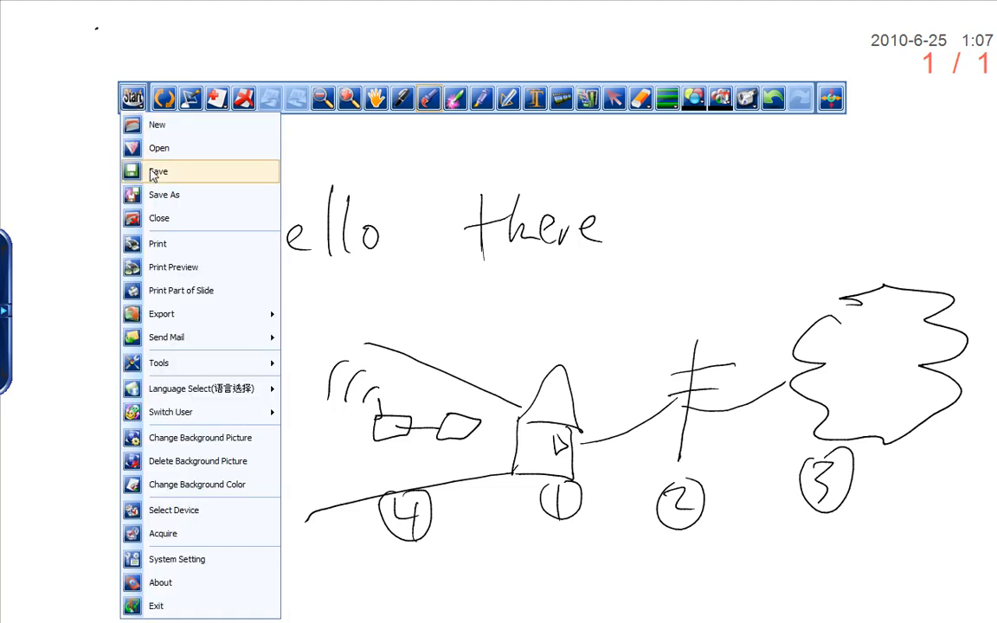
{"action": "left_click", "coordinate": [156, 195]}
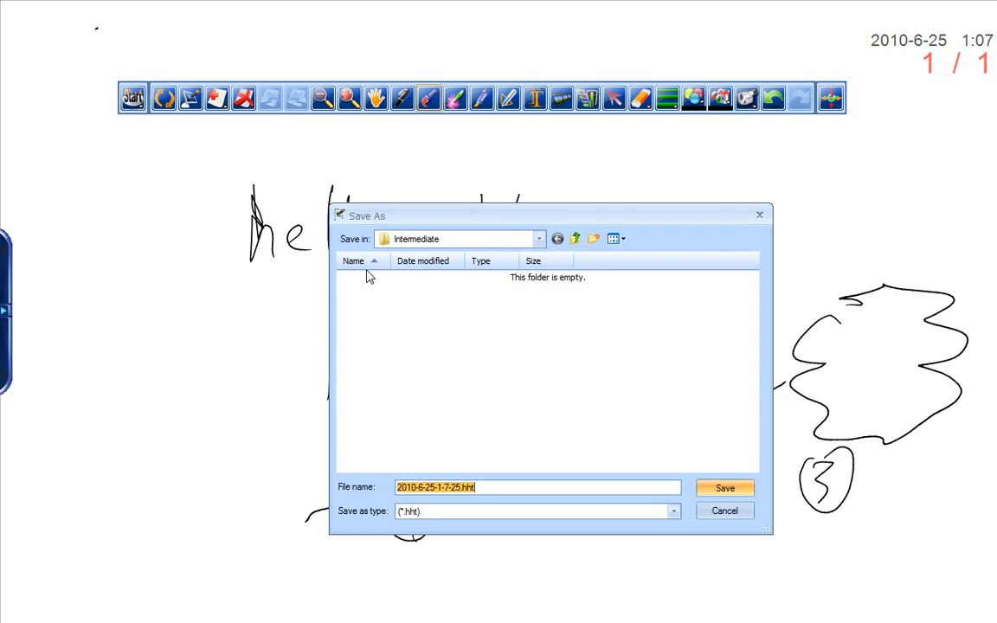
{"action": "left_click", "coordinate": [576, 241]}
{"action": "left_click", "coordinate": [577, 239]}
{"action": "left_click", "coordinate": [576, 240]}
{"action": "left_click", "coordinate": [577, 239]}
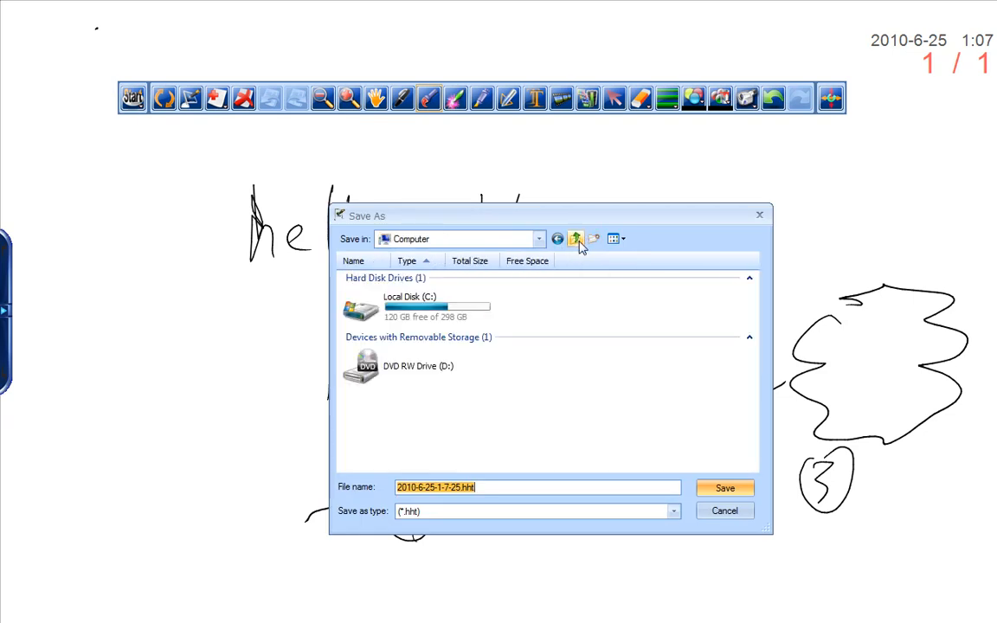
{"action": "left_click", "coordinate": [576, 239]}
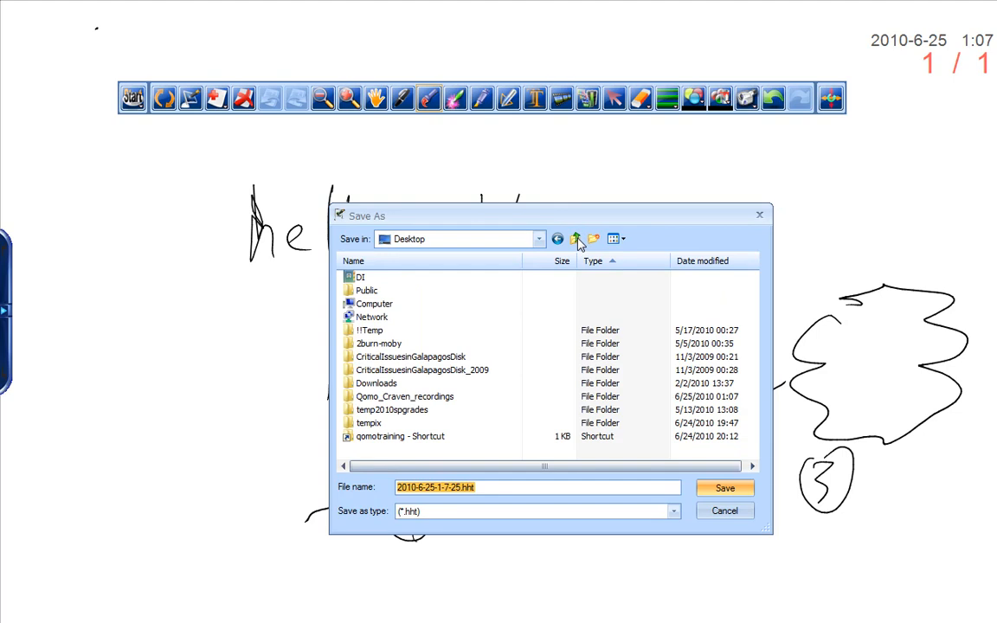
{"action": "double_click", "coordinate": [432, 397]}
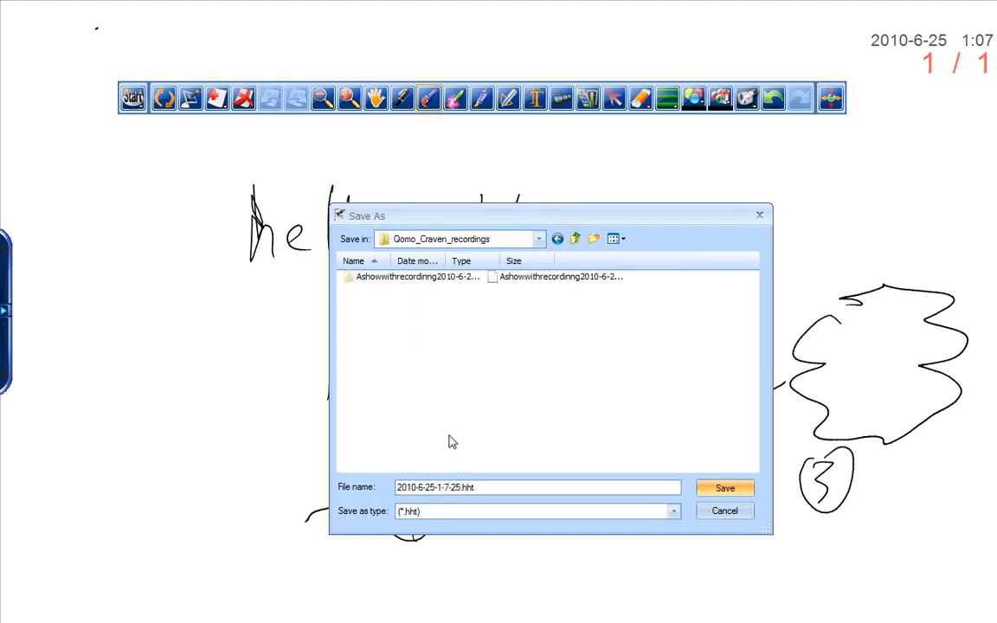
Prefix the suggested file name with "SampleRecording" and save the page as an .hht file.
{"action": "left_click", "coordinate": [398, 488]}
{"action": "type", "text": "SampleRec"}
{"action": "type", "text": "ordinng"}
{"action": "key", "text": "BackSpace"}
{"action": "key", "text": "BackSpace"}
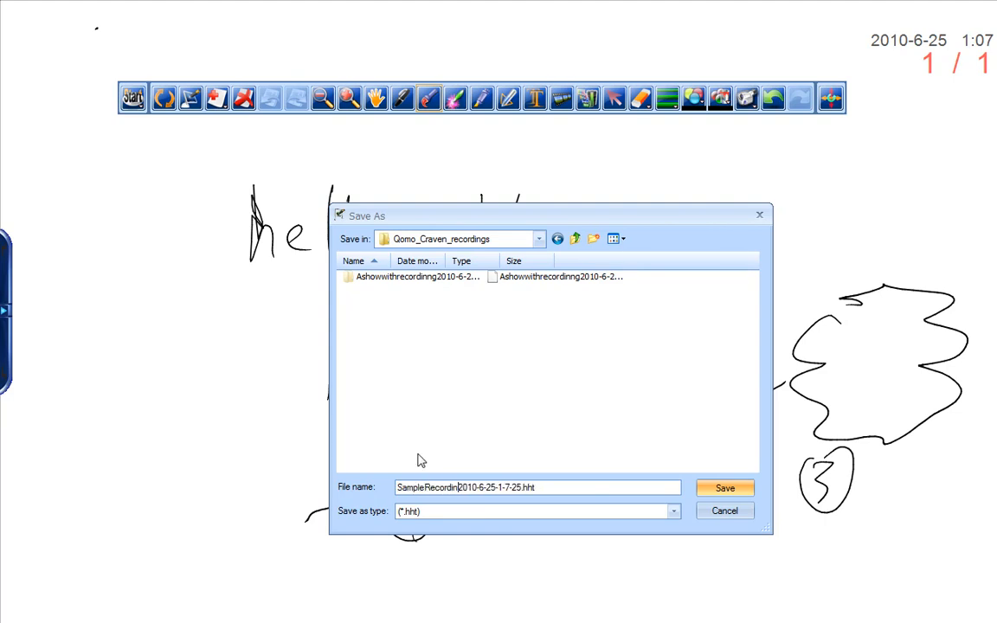
{"action": "type", "text": "g"}
{"action": "left_click", "coordinate": [719, 490]}
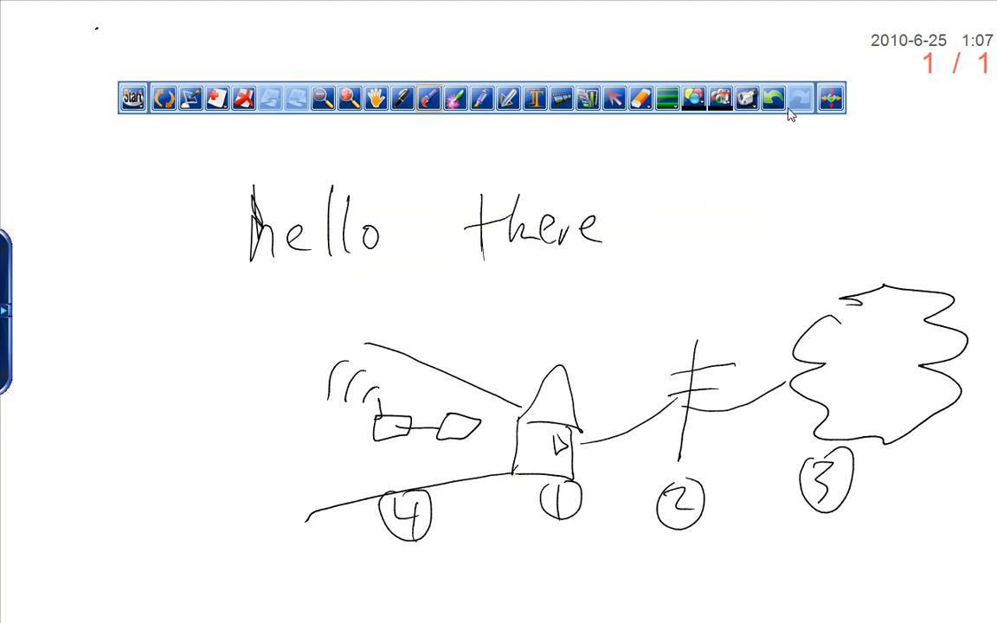
Replay the recorded drawing, fast-forwarding through the playback to its end.
{"action": "left_click", "coordinate": [749, 108]}
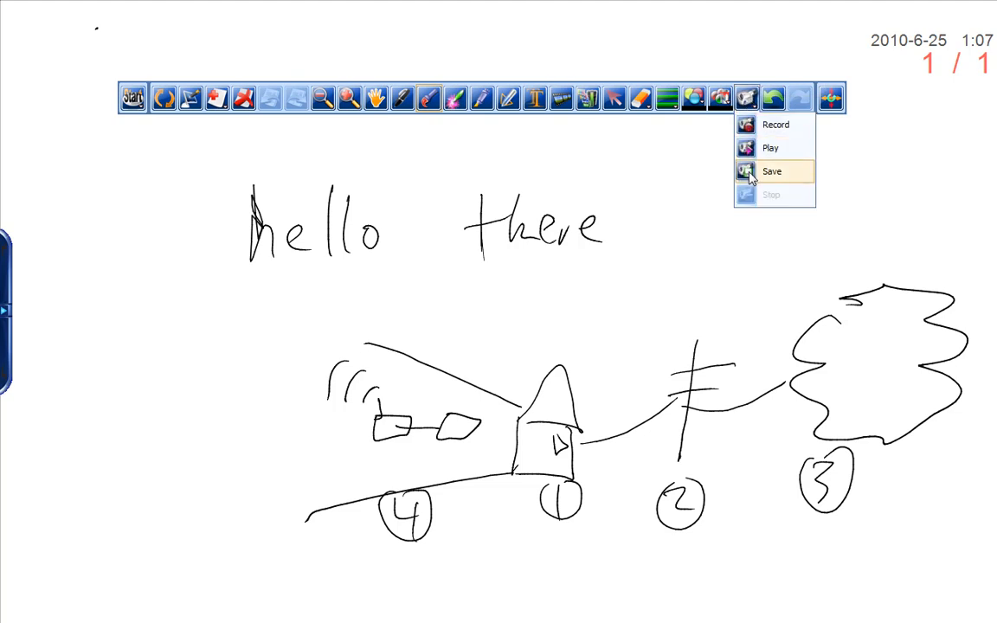
{"action": "left_click", "coordinate": [760, 148]}
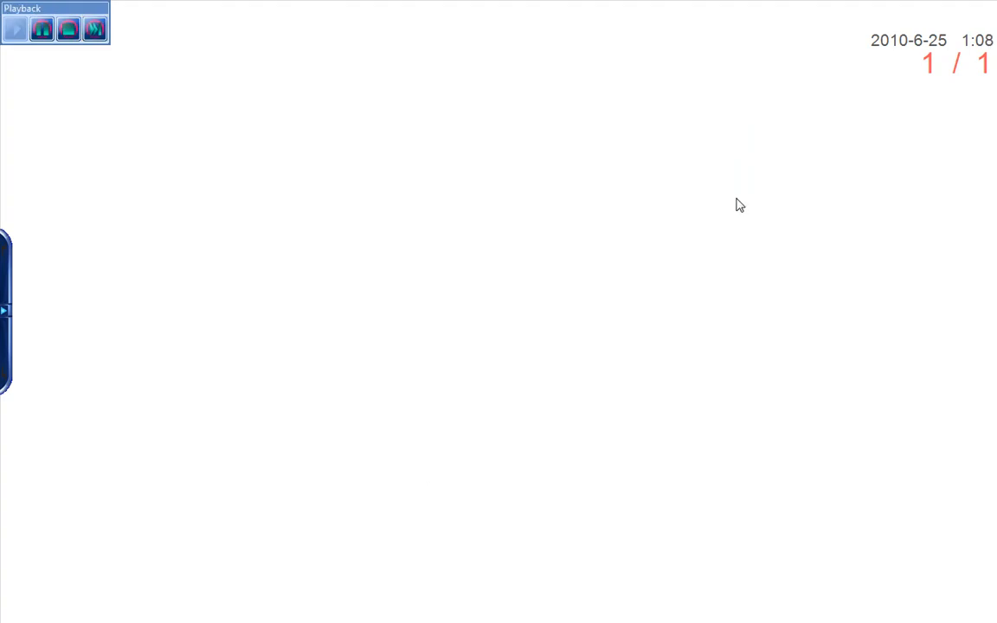
{"action": "left_click", "coordinate": [98, 32]}
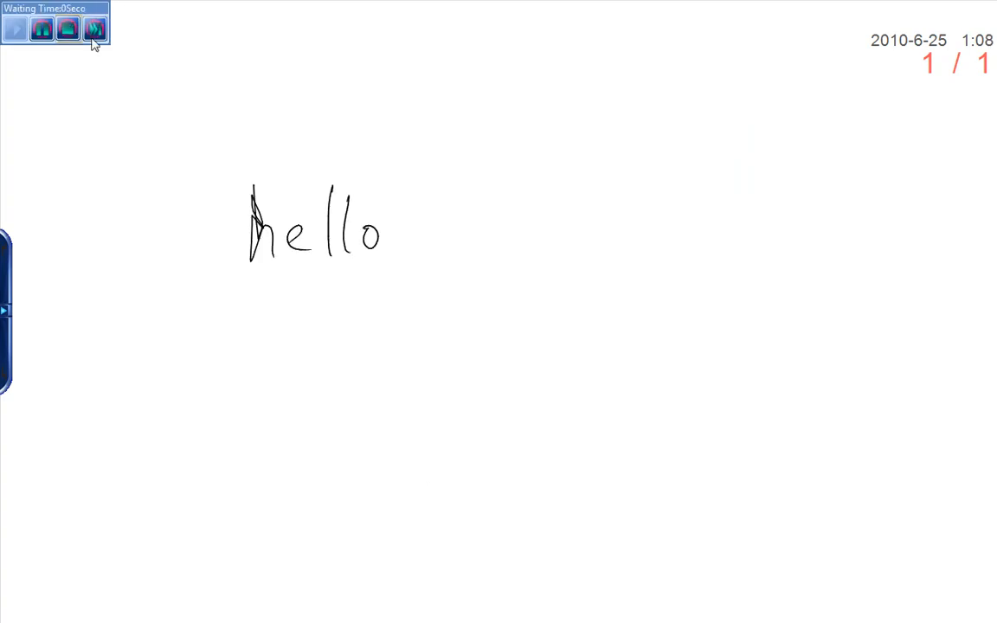
{"action": "left_click", "coordinate": [97, 29]}
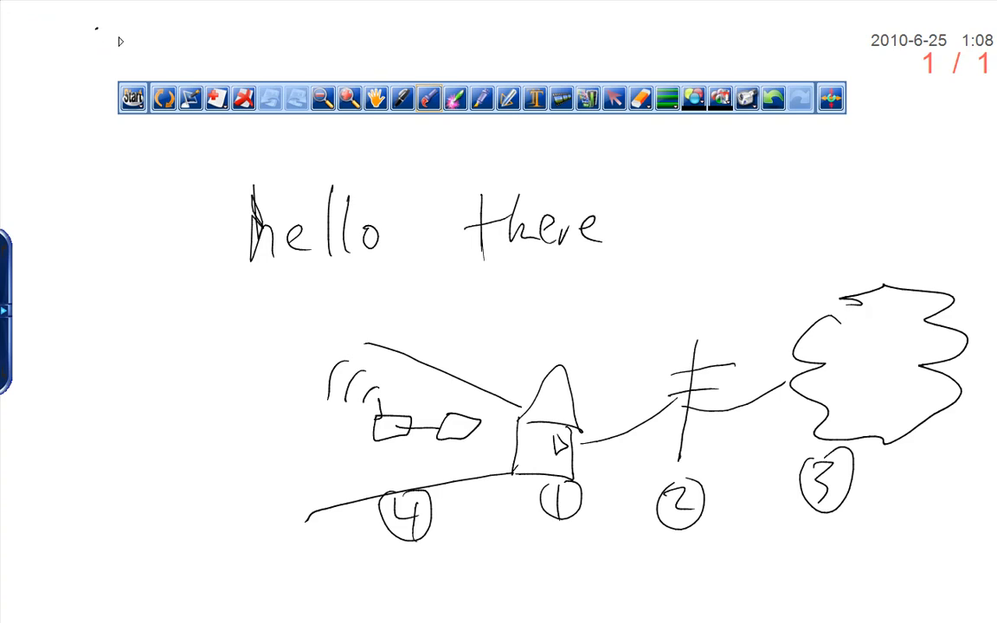
Start saving the recording as a .dpb file and choose the Desktop's Qomo_Craven_recordings folder.
{"action": "left_click", "coordinate": [750, 100]}
{"action": "left_click", "coordinate": [769, 172]}
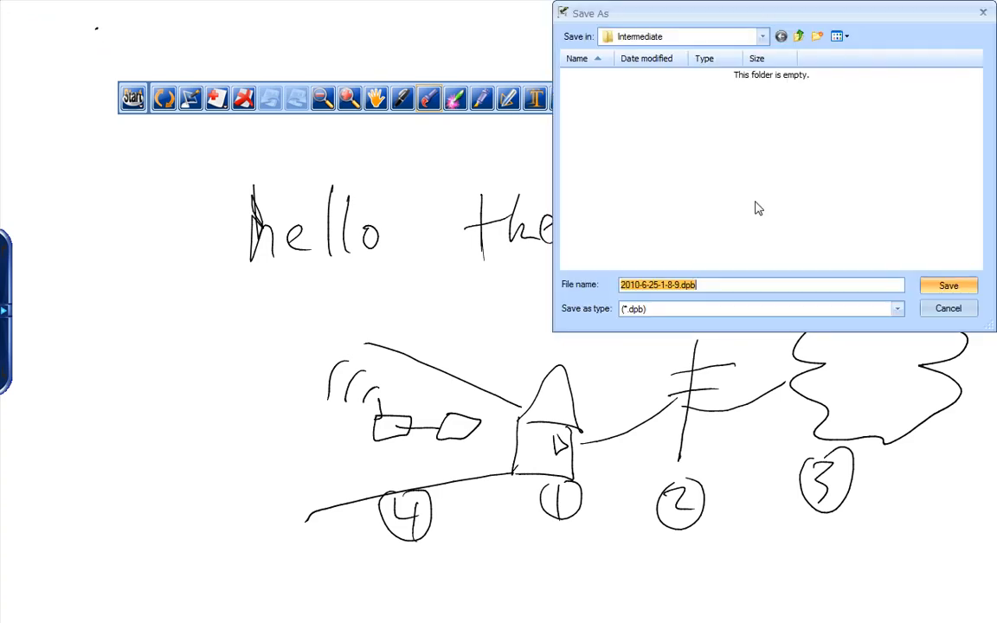
{"action": "left_click", "coordinate": [681, 311]}
{"action": "left_click", "coordinate": [691, 314]}
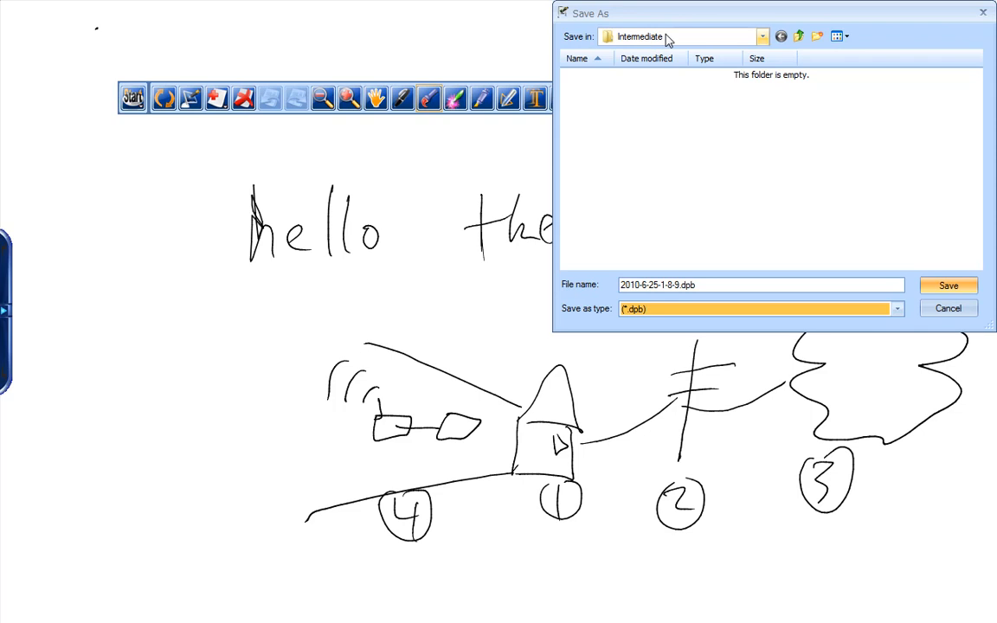
{"action": "left_click", "coordinate": [762, 39]}
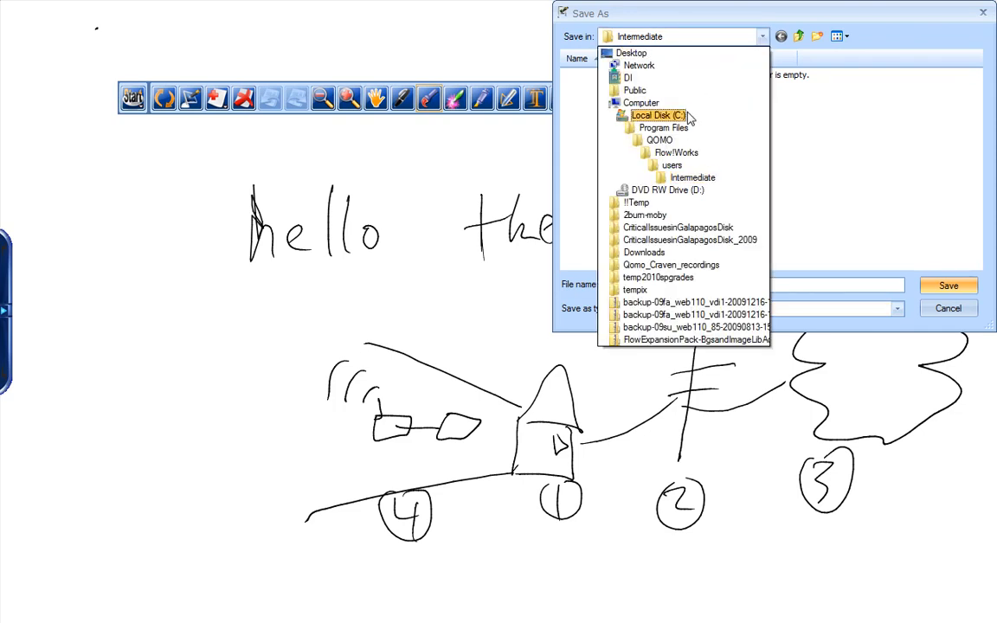
{"action": "left_click", "coordinate": [631, 54]}
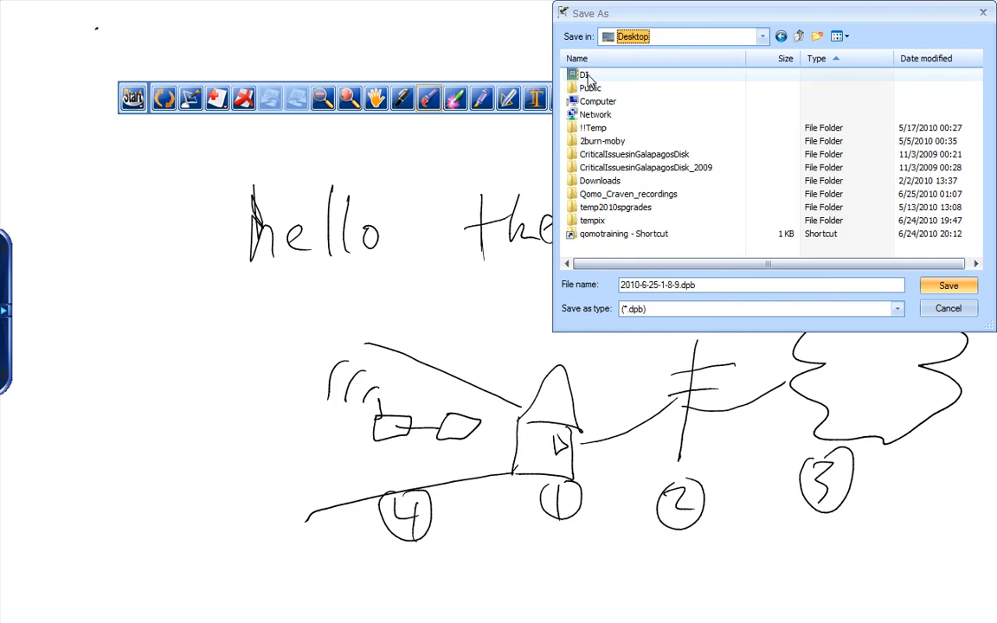
{"action": "double_click", "coordinate": [620, 193]}
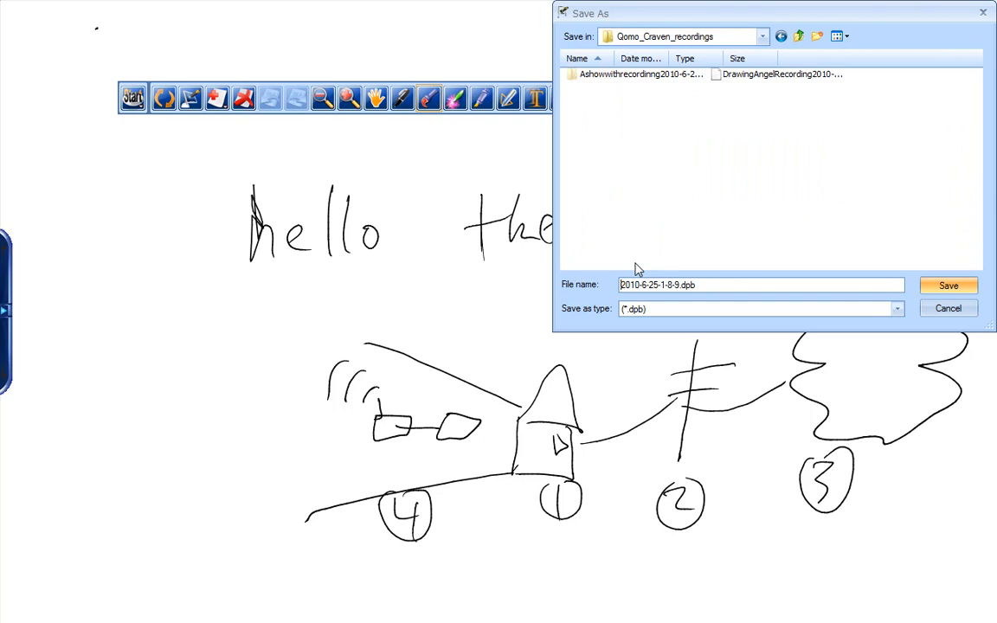
Prefix the recording's suggested file name with "simplerecording" and save it.
{"action": "type", "text": "simpple"}
{"action": "key", "text": "BackSpace"}
{"action": "key", "text": "BackSpace"}
{"action": "key", "text": "BackSpace"}
{"action": "type", "text": "lerecording"}
{"action": "left_click", "coordinate": [948, 286]}
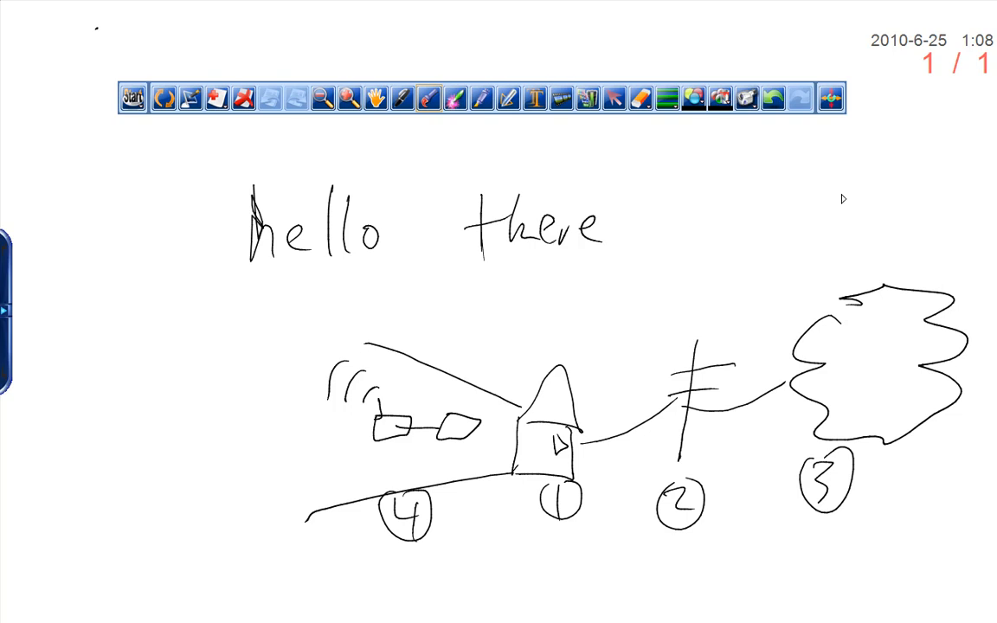
Switch to the FlowWorks manual PDF in Adobe Reader to view the File Recorder entry.
{"action": "key", "text": "alt+Tab"}
{"action": "key", "text": "alt+Tab"}
{"action": "key", "text": "alt+Tab"}
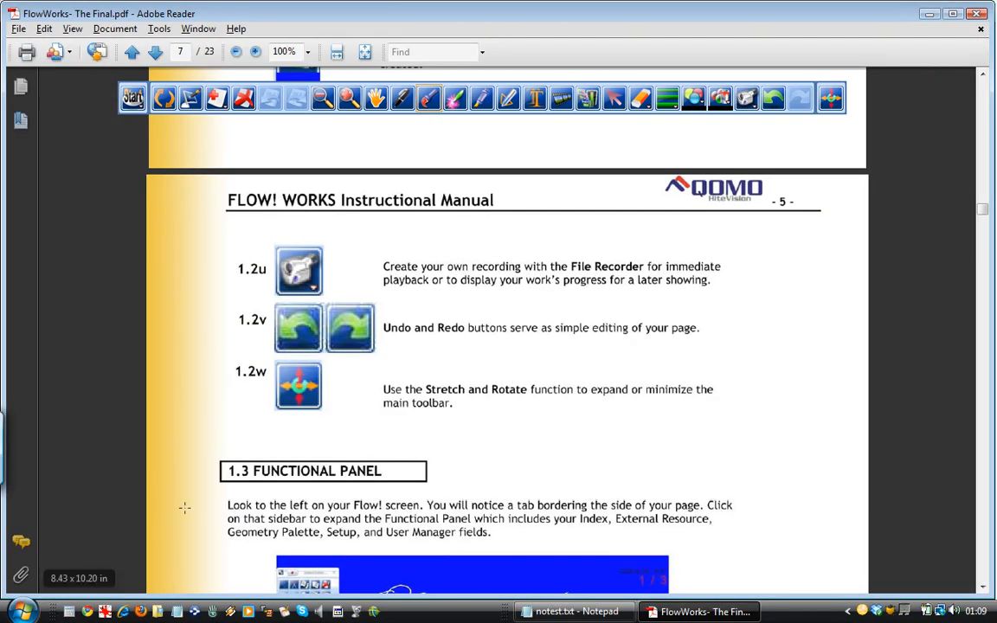
{"action": "key", "text": "alt+Tab"}
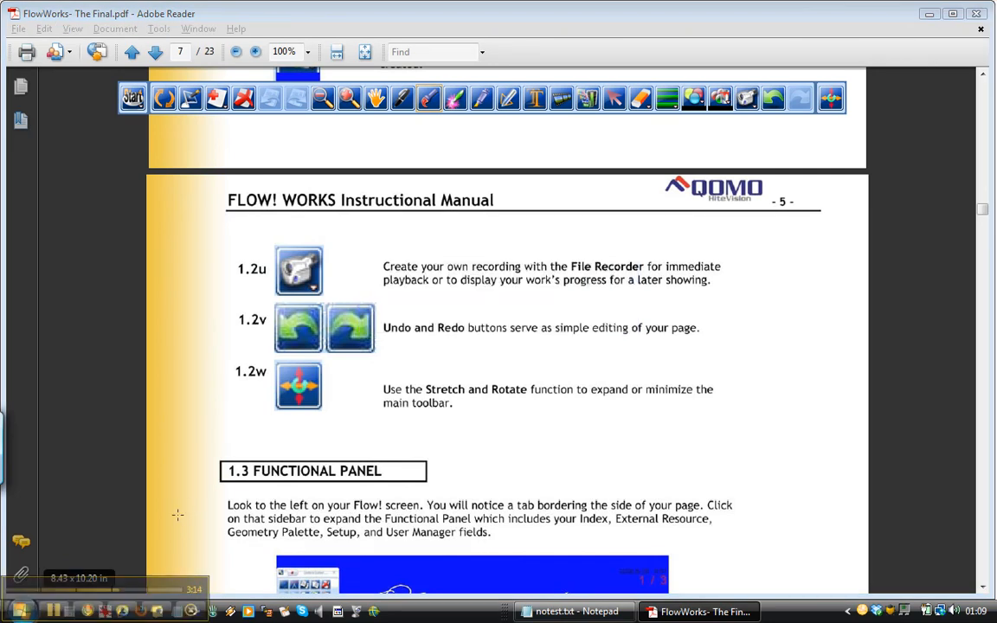